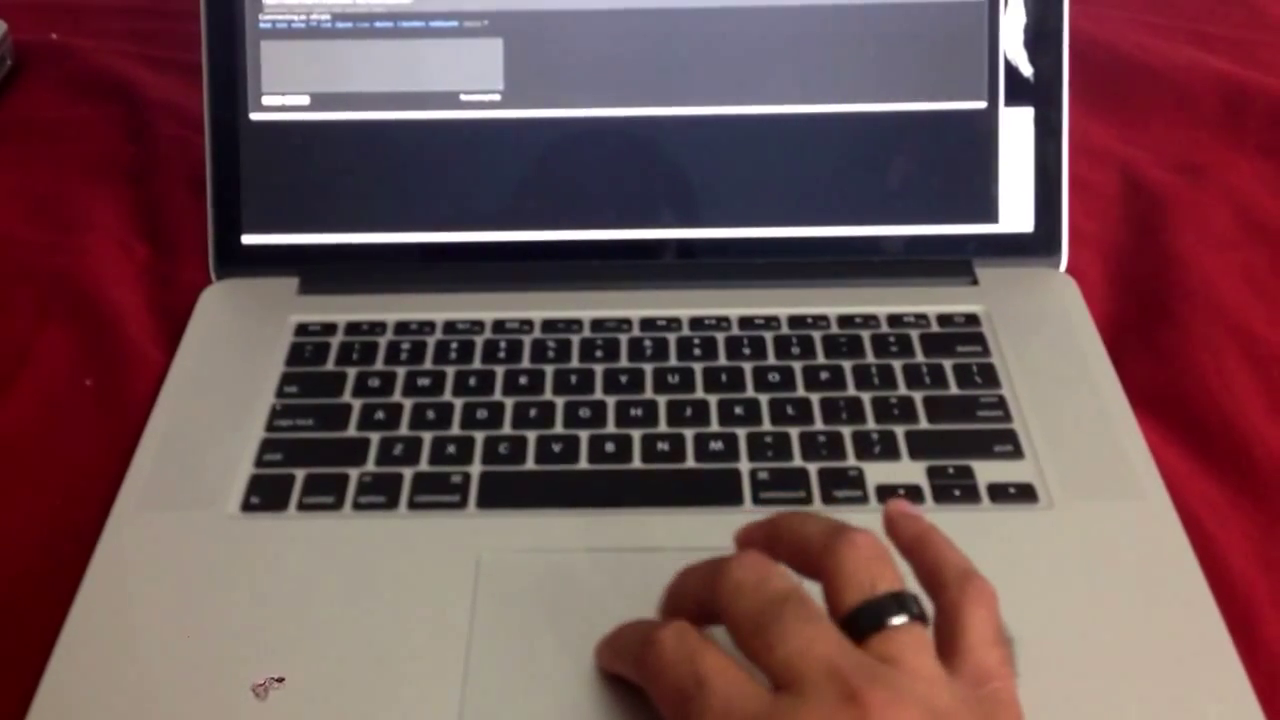
- Return to the reply-box page and drag the small dark item down-right toward the reply area
{"action": "key", "text": "ctrl+t"}
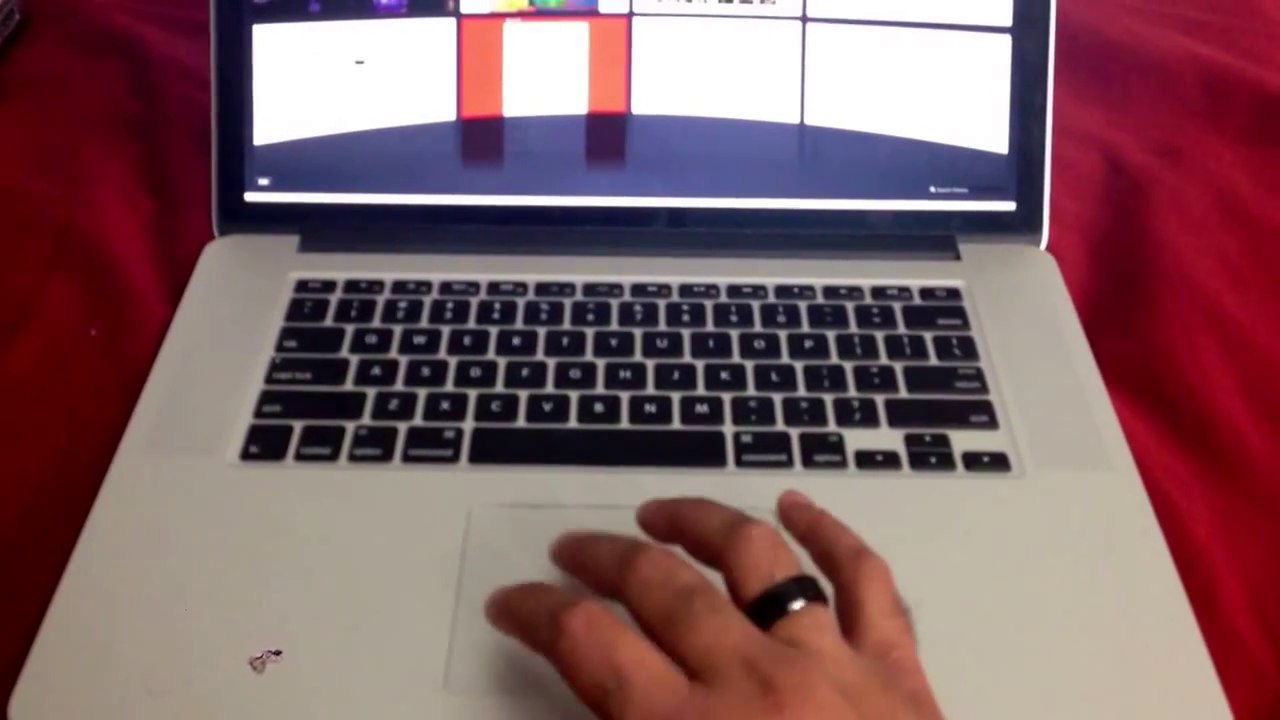
{"action": "left_click", "coordinate": [543, 65]}
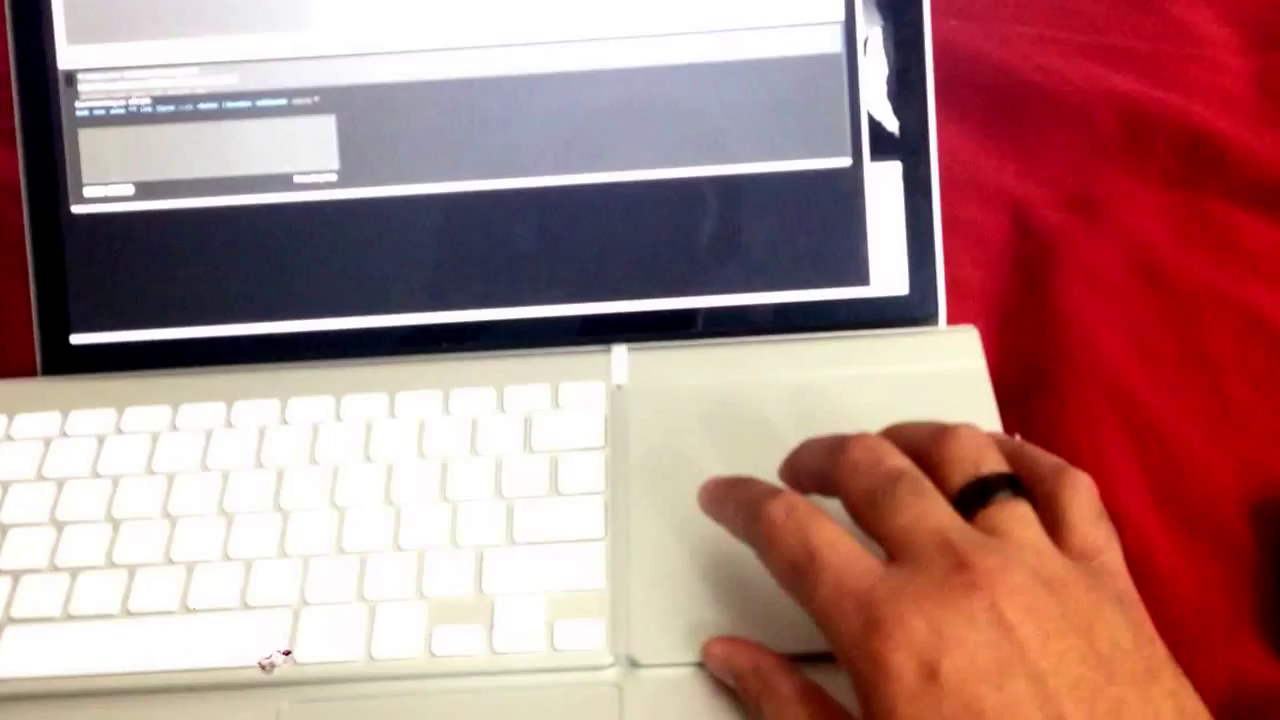
{"action": "scroll", "coordinate": [470, 180], "scroll_direction": "up", "scroll_amount": 3}
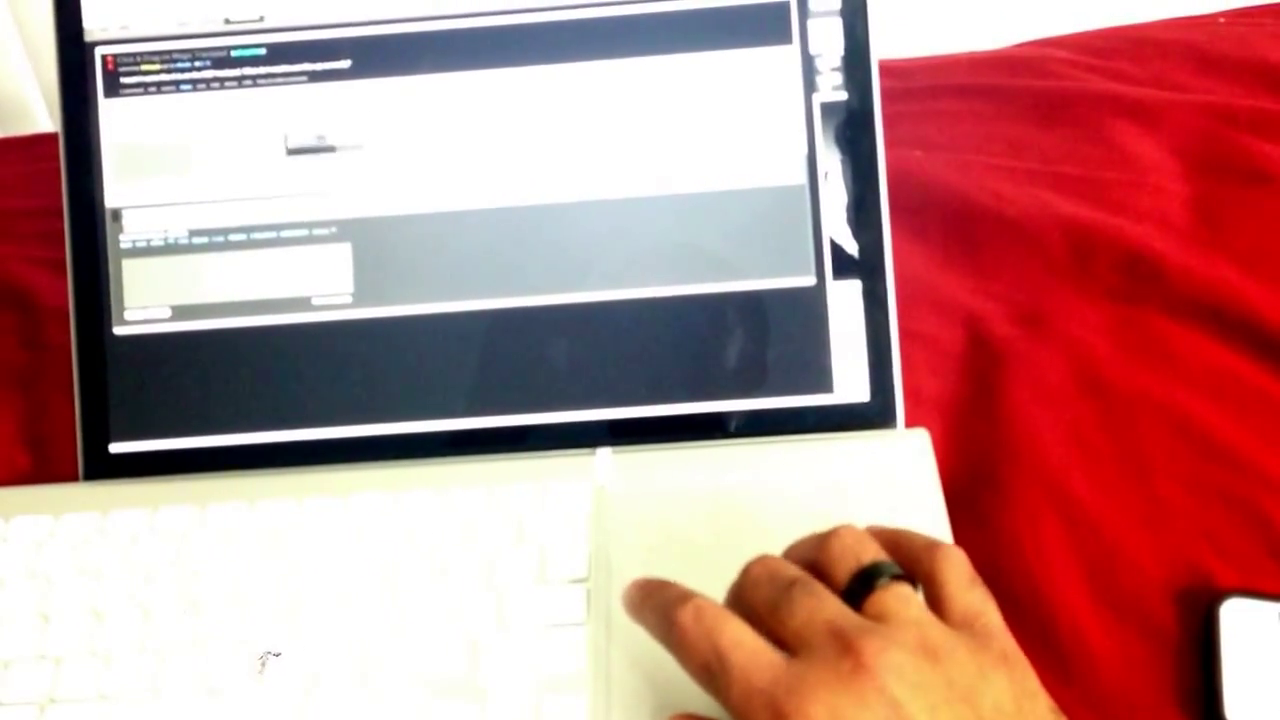
{"action": "left_click_drag", "start_coordinate": [310, 145], "coordinate": [400, 200]}
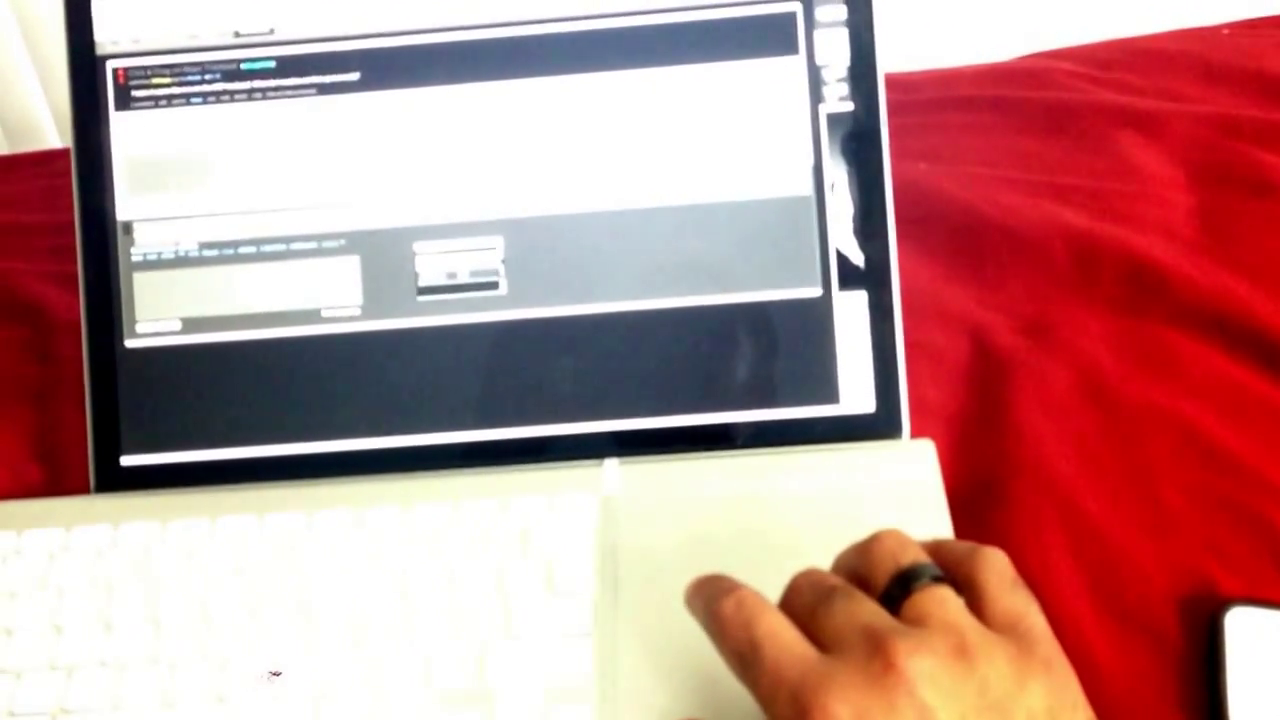